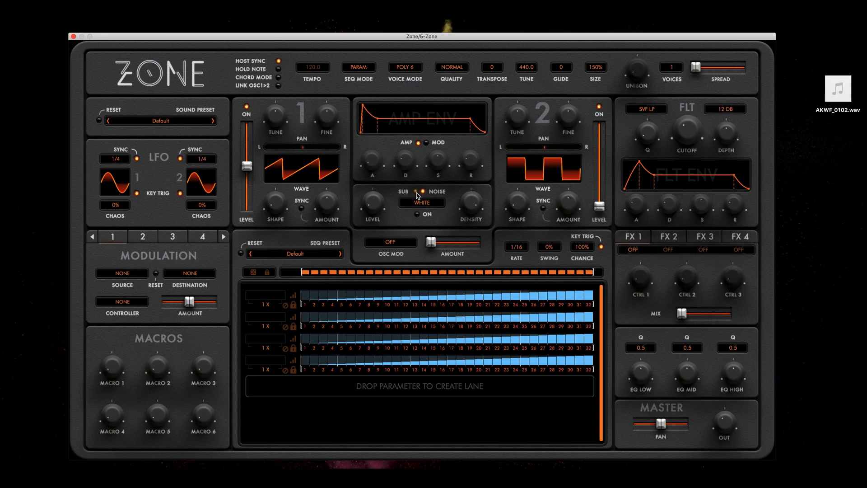
- Compare the sub oscillator and noise generator controls, and switch on the white noise generator
click(416, 192)
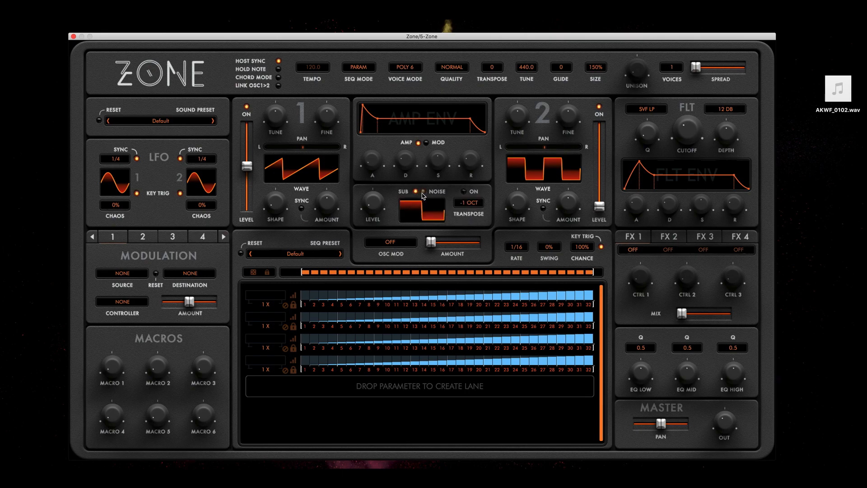
click(423, 192)
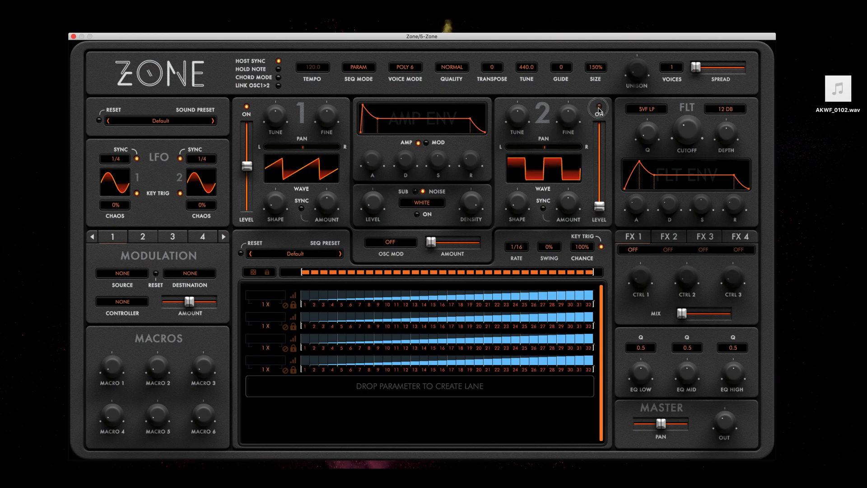
click(415, 192)
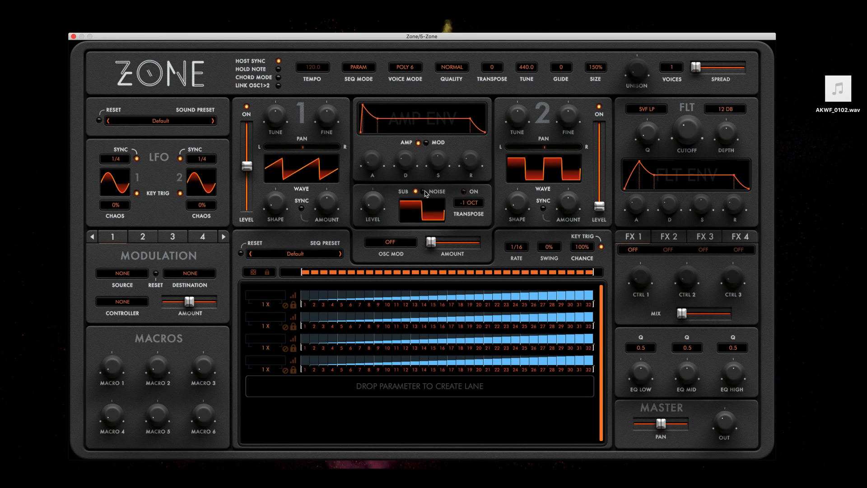
click(423, 191)
click(418, 215)
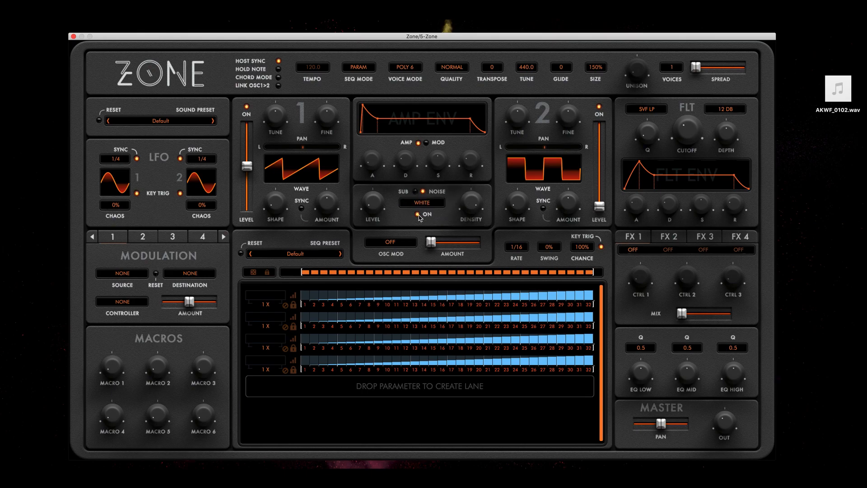
- Turn off oscillator 2, return to the sub oscillator controls and raise oscillator 1's level to nearly full
click(599, 109)
click(416, 192)
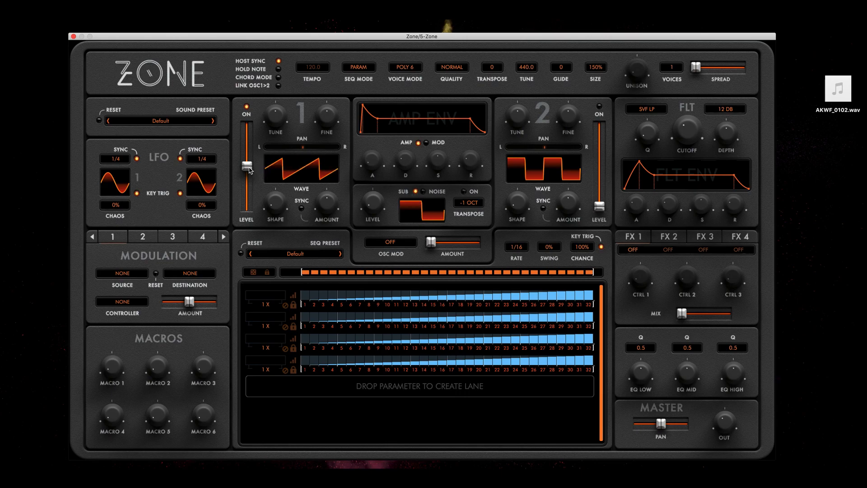
drag(249, 170, 250, 127)
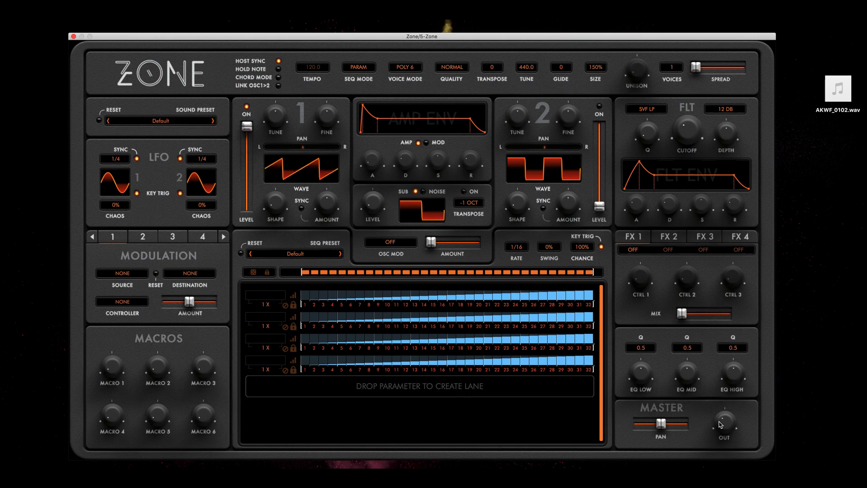
- Set the filter type to OFF and adjust the master output level
drag(726, 424, 726, 421)
click(647, 110)
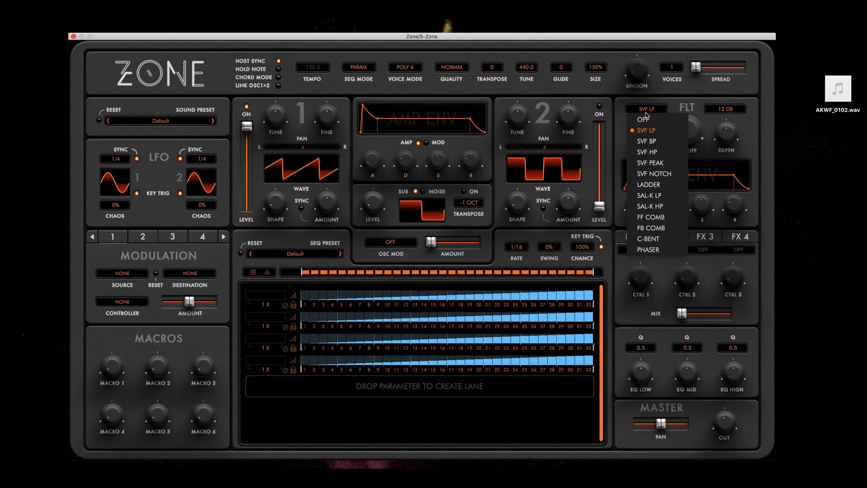
click(649, 120)
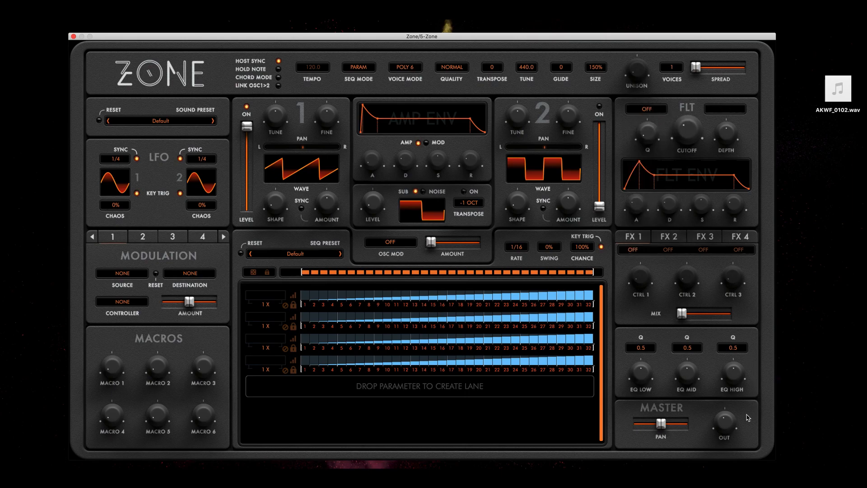
drag(723, 422, 724, 429)
- Browse oscillator 1's waveform categories and choose the classic Sine waveform
click(300, 173)
mouse_move(309, 179)
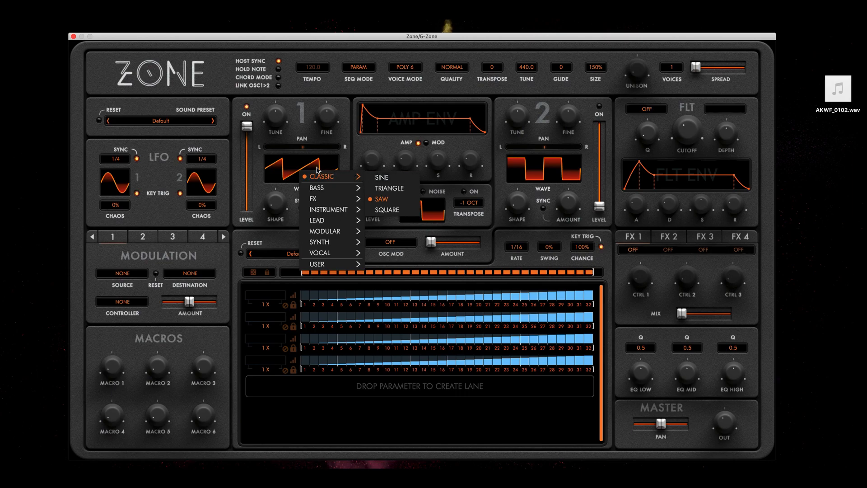
click(323, 144)
click(308, 165)
mouse_move(319, 171)
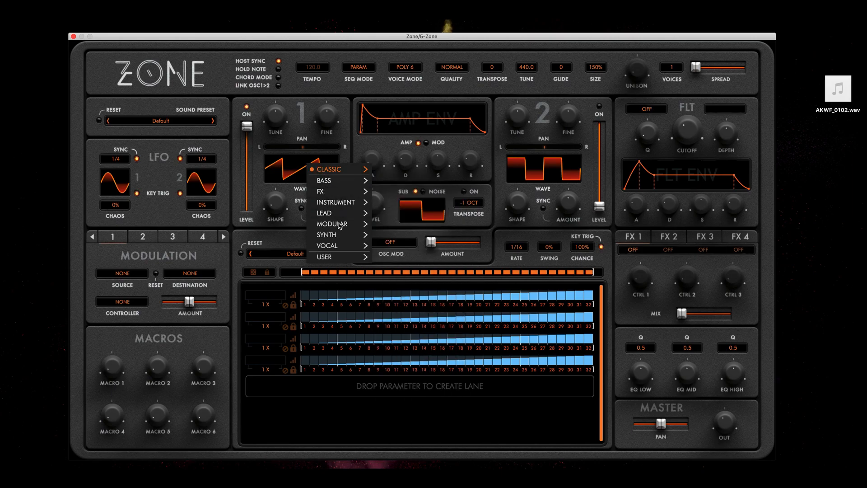
mouse_move(340, 226)
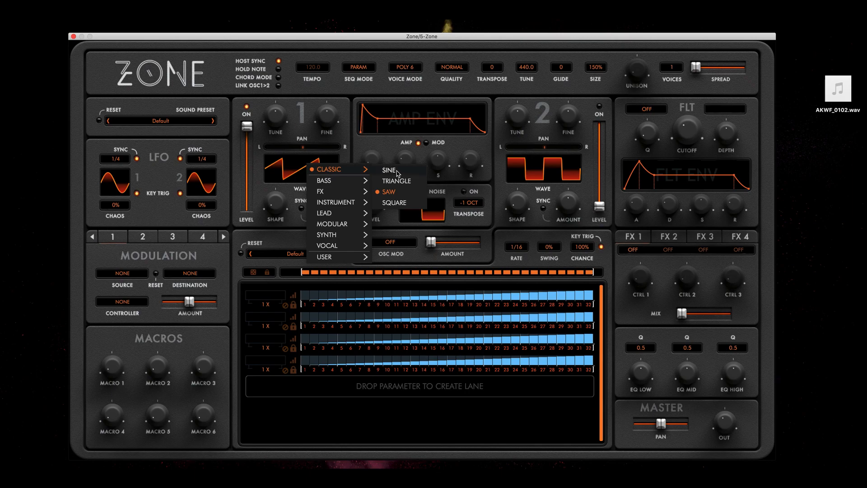
click(389, 170)
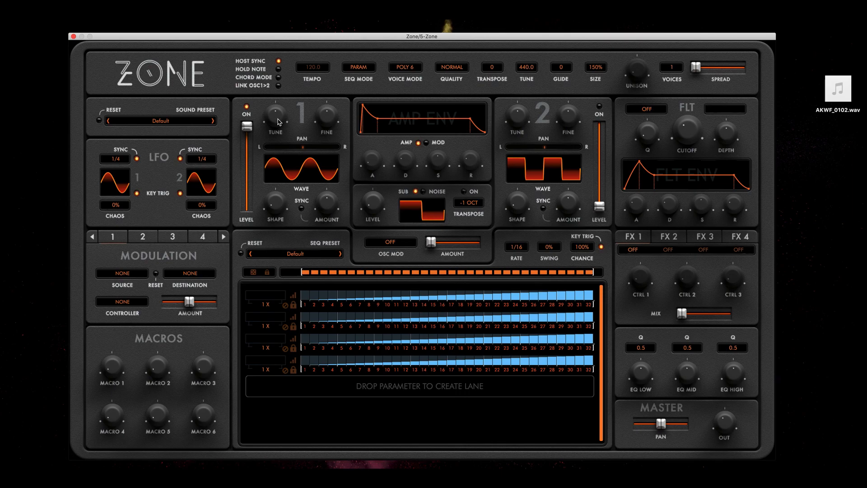
- Try out oscillator 1's coarse tune and fine tune, and shift its pan slightly left of centre
drag(279, 122, 261, 119)
mouse_move(329, 120)
mouse_down()
mouse_move(326, 70)
mouse_move(327, 153)
mouse_move(322, 120)
mouse_up()
mouse_move(306, 150)
mouse_down()
mouse_move(319, 150)
mouse_move(286, 150)
mouse_move(300, 151)
mouse_up()
- Try oscillator 1's shape control, enable its sync and vary the sync amount
click(278, 207)
drag(278, 207, 298, 223)
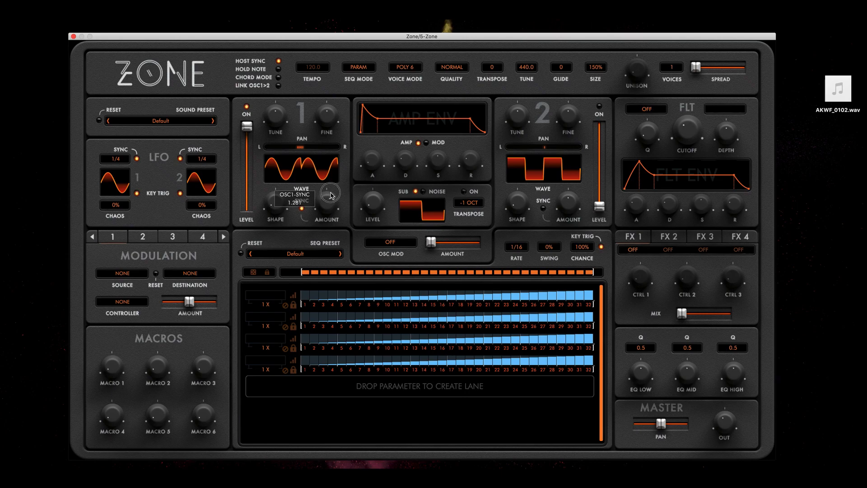
mouse_move(332, 230)
mouse_down()
mouse_move(330, 251)
mouse_move(330, 214)
mouse_up()
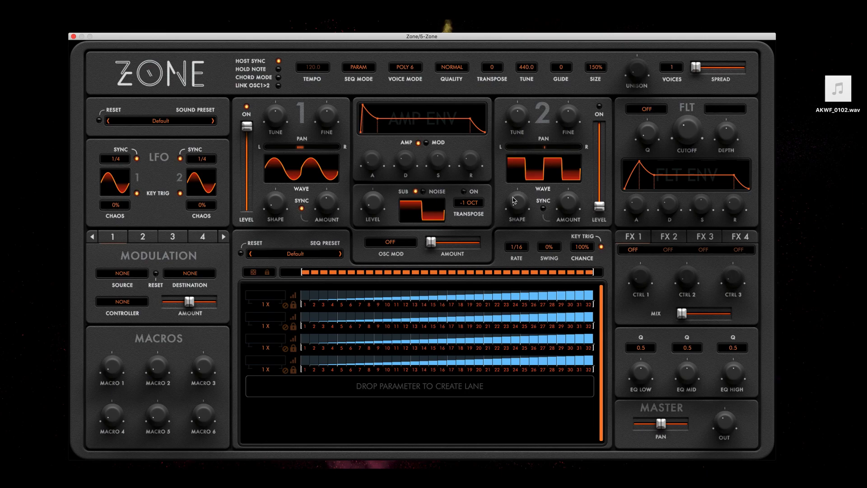
- Load the Boxcutter bass waveform into oscillator 1, and replace it with the Double Brass instrument waveform
click(313, 172)
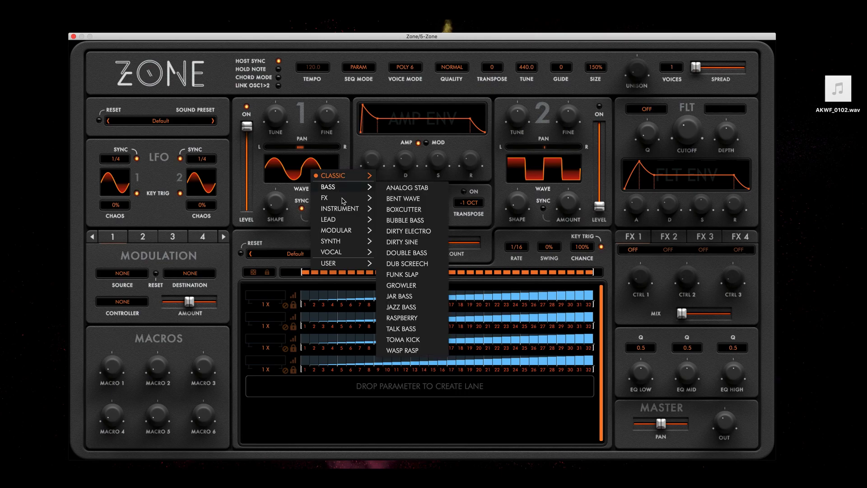
mouse_move(347, 198)
click(399, 211)
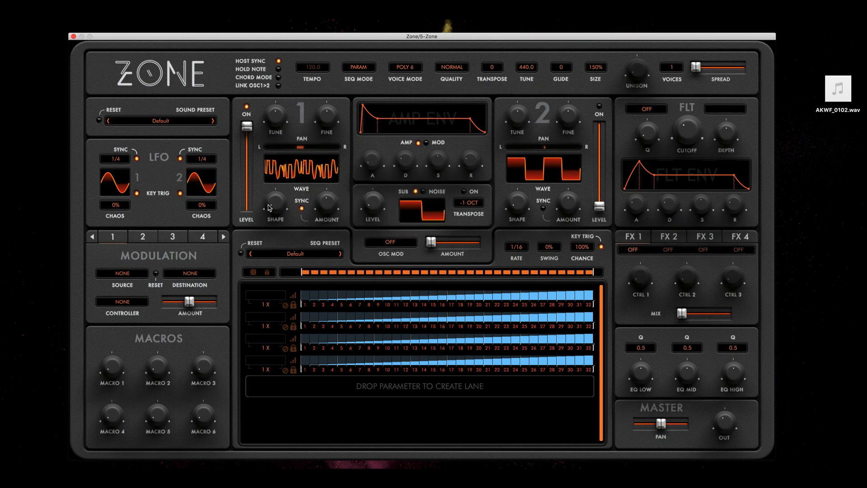
click(310, 176)
mouse_move(333, 213)
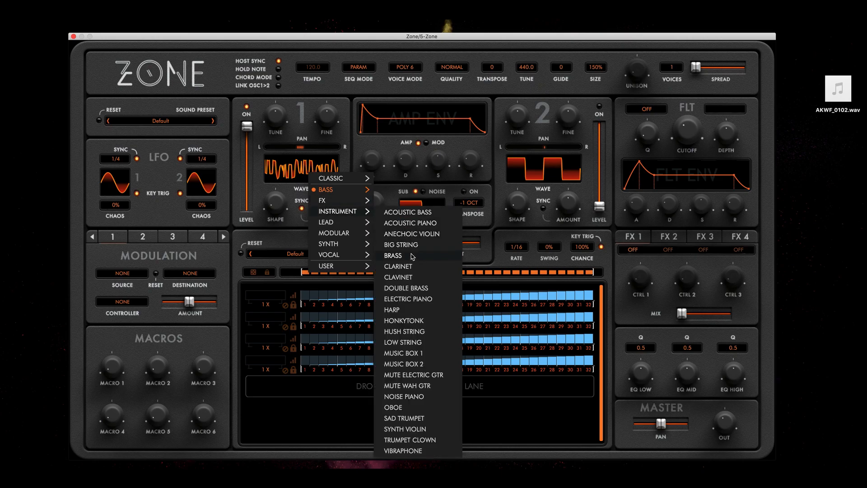
click(408, 289)
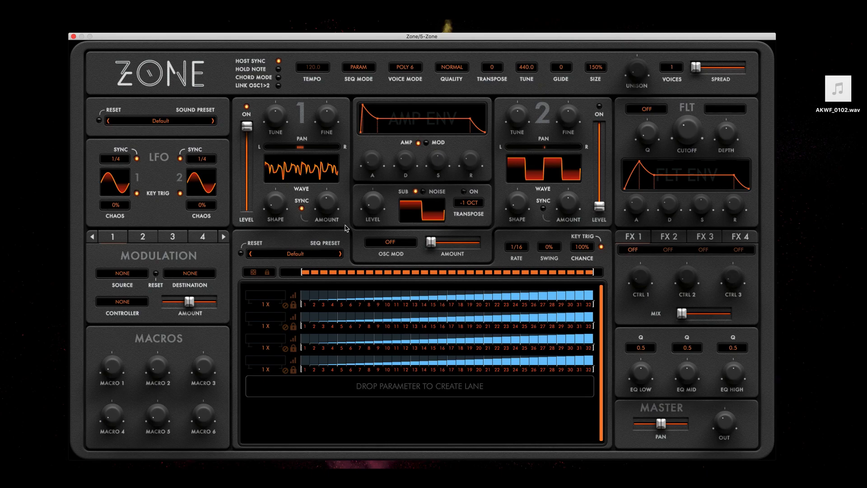
- Scroll oscillator 1 through other waveforms directly in its wave display, and return it to the sine waveform
click(288, 175)
drag(289, 175, 296, 192)
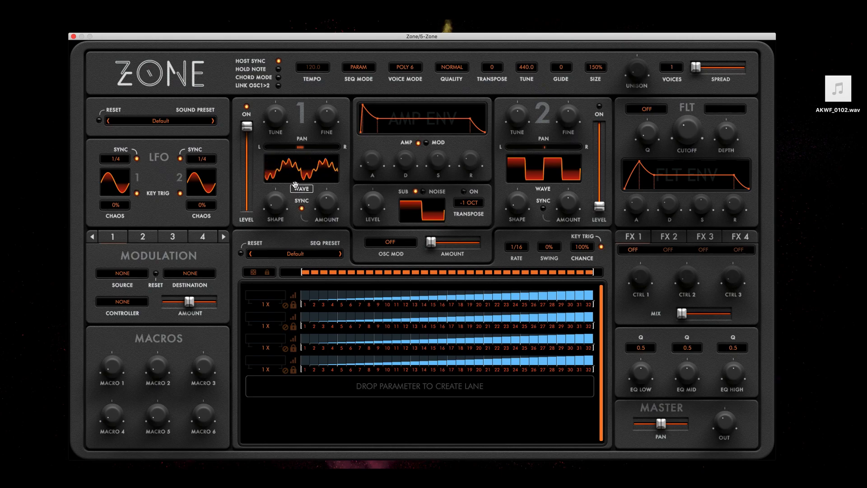
double_click(297, 175)
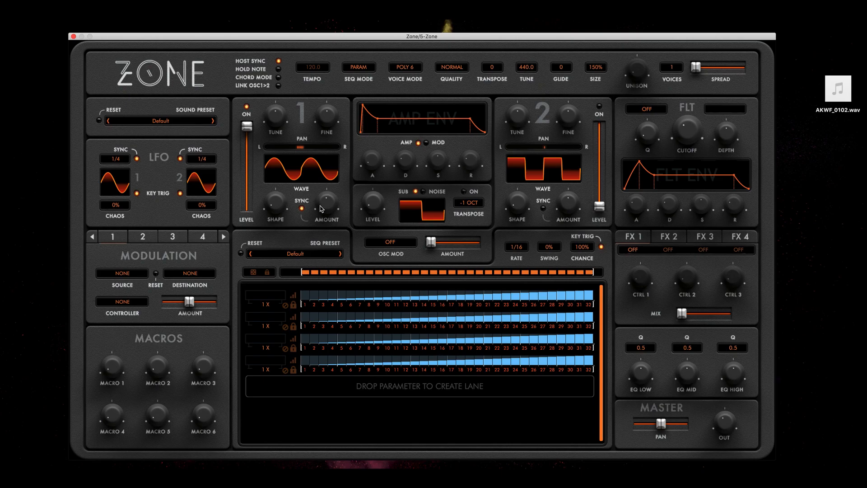
- Load a series of randomly picked waveforms into oscillator 1 from its wave display
click(315, 181)
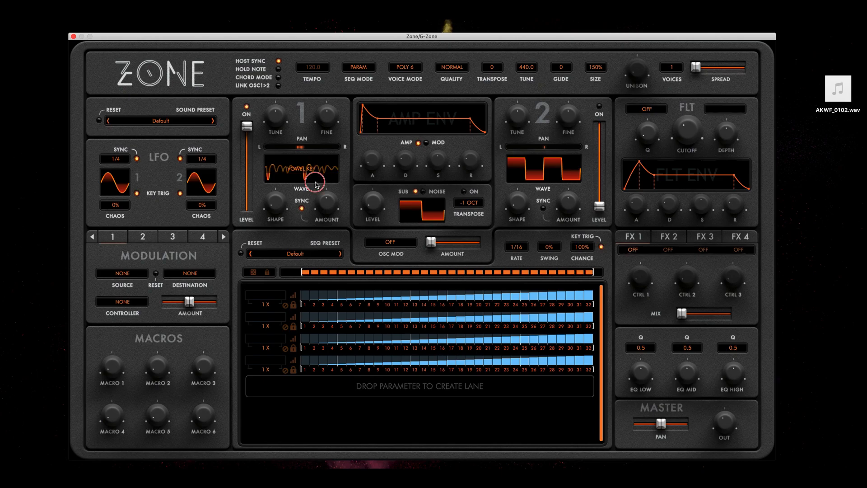
click(316, 182)
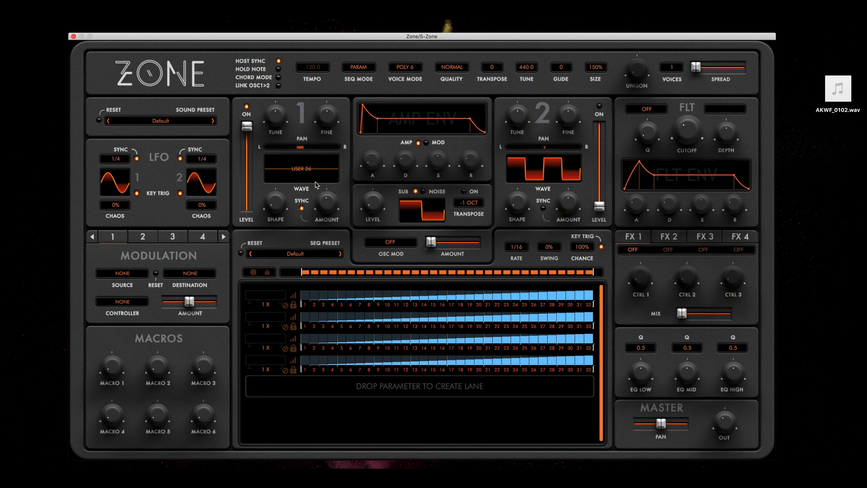
click(315, 183)
click(315, 183)
click(315, 182)
click(315, 183)
click(315, 182)
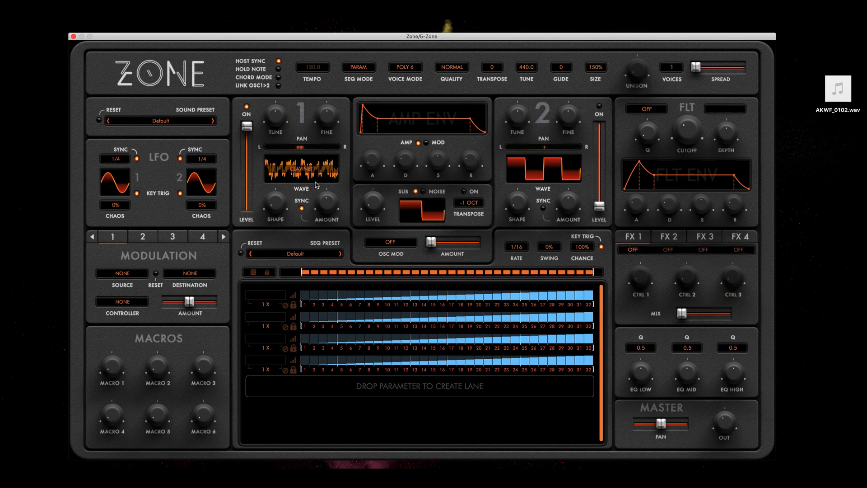
click(315, 182)
click(315, 182)
click(315, 182)
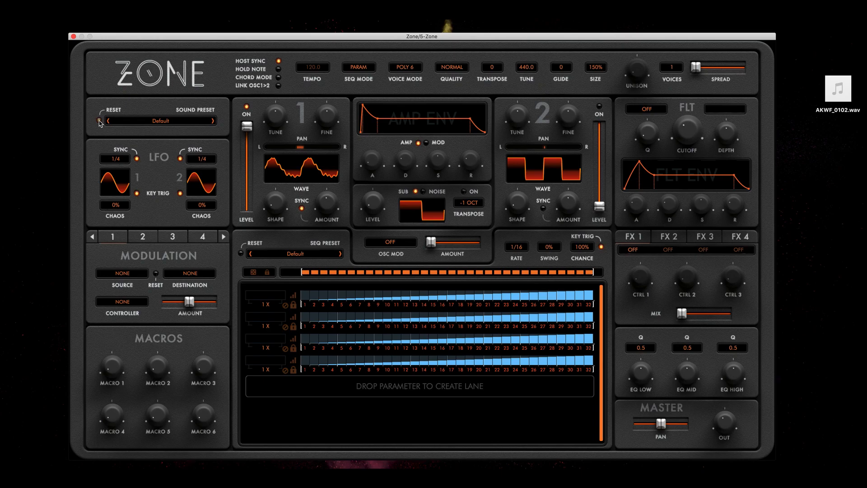
- Reset the sound preset to its default settings and lower oscillator 2's level to zero
click(100, 123)
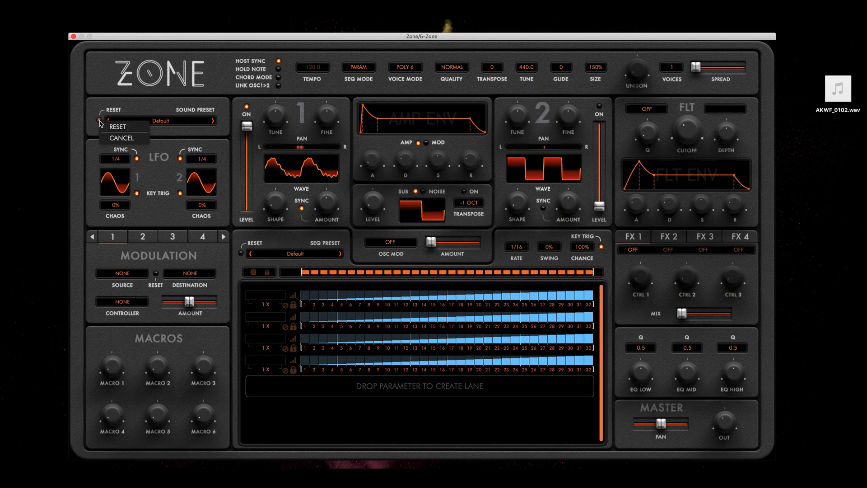
click(108, 125)
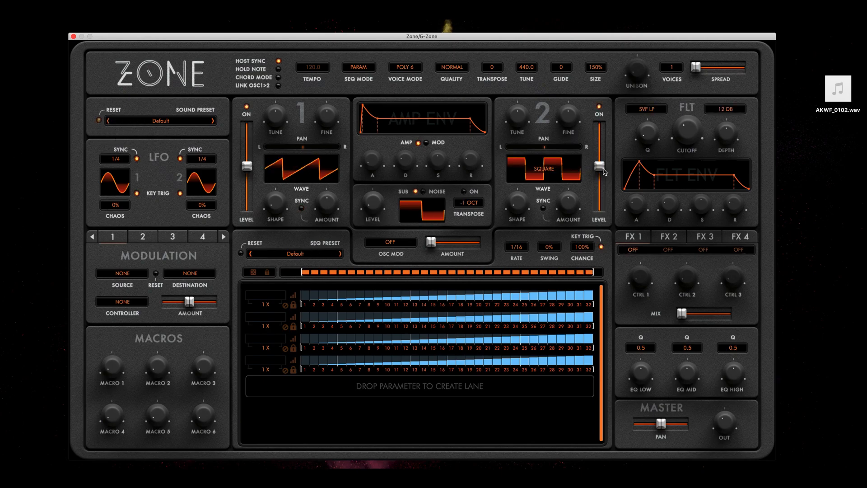
drag(599, 166, 600, 206)
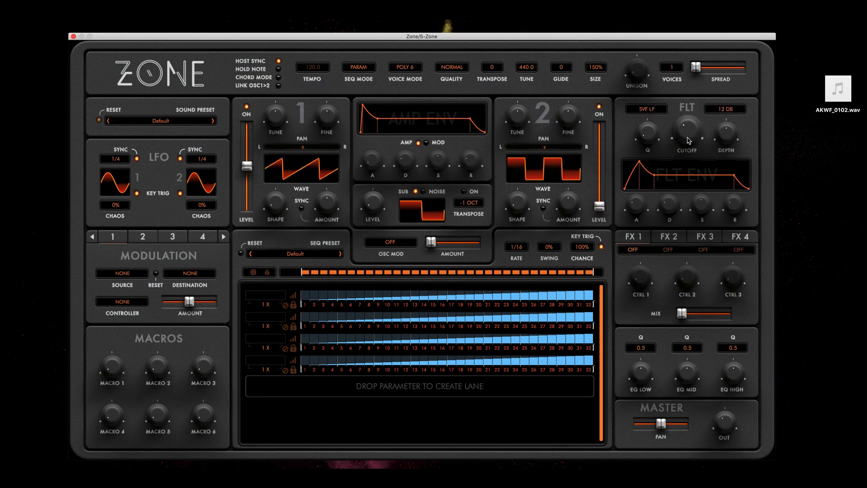
- Adjust the filter cutoff, raise oscillator 1's level to nearly full and oscillator 2's level to about three quarters
drag(689, 138, 680, 27)
drag(246, 166, 246, 127)
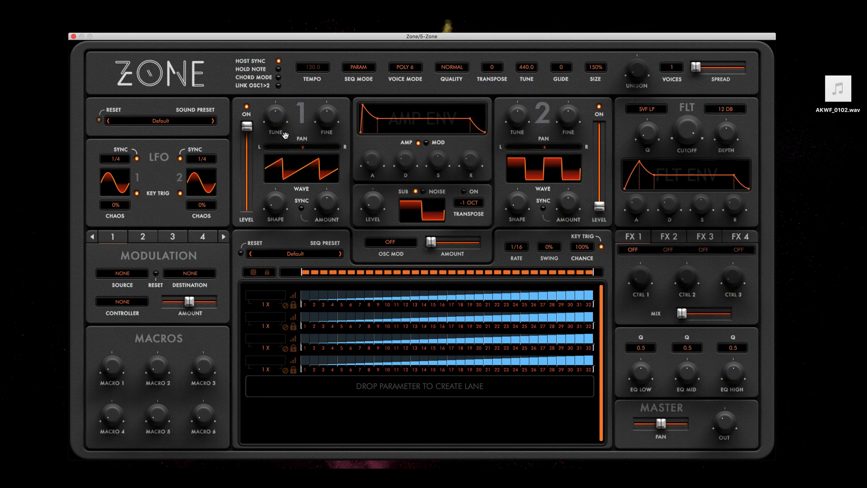
drag(280, 119, 275, 92)
click(598, 211)
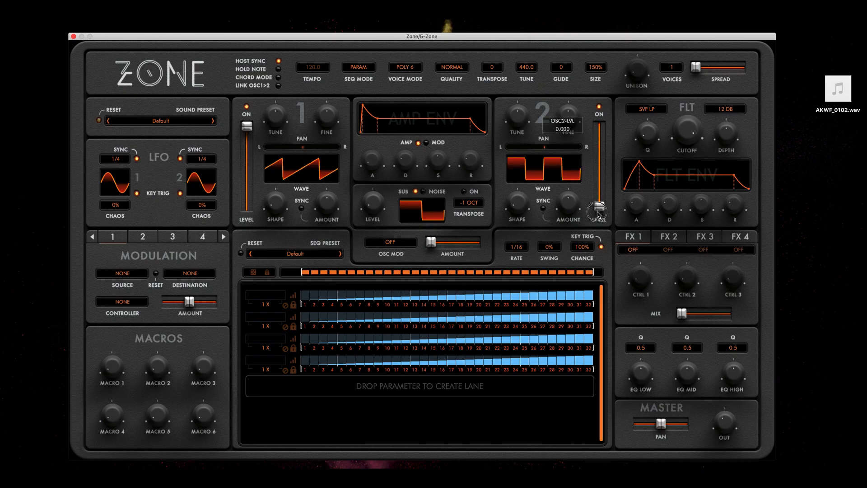
drag(598, 212, 600, 146)
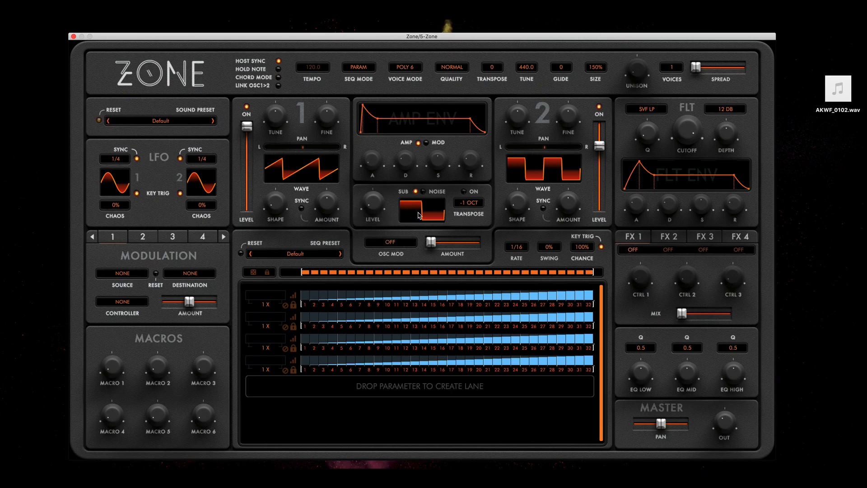
- Switch on the sub oscillator at -1 octave, set its waveform to Sine and its level to about 0.392
click(474, 208)
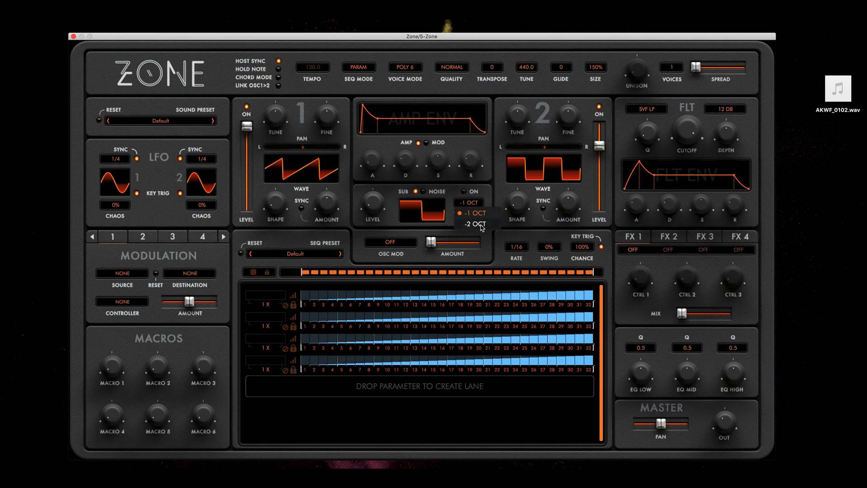
click(487, 192)
click(464, 191)
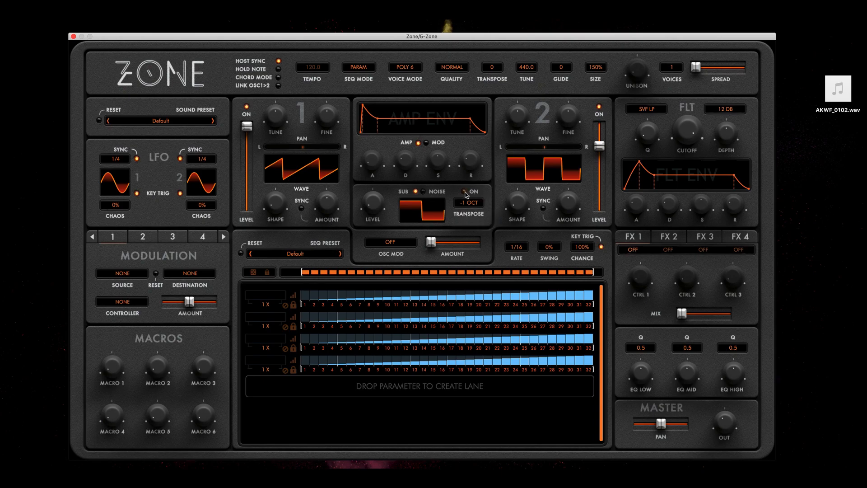
click(420, 214)
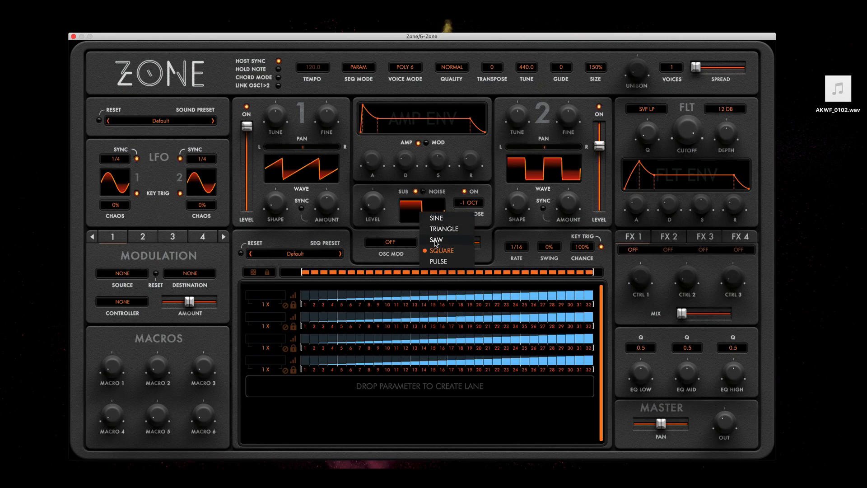
click(440, 221)
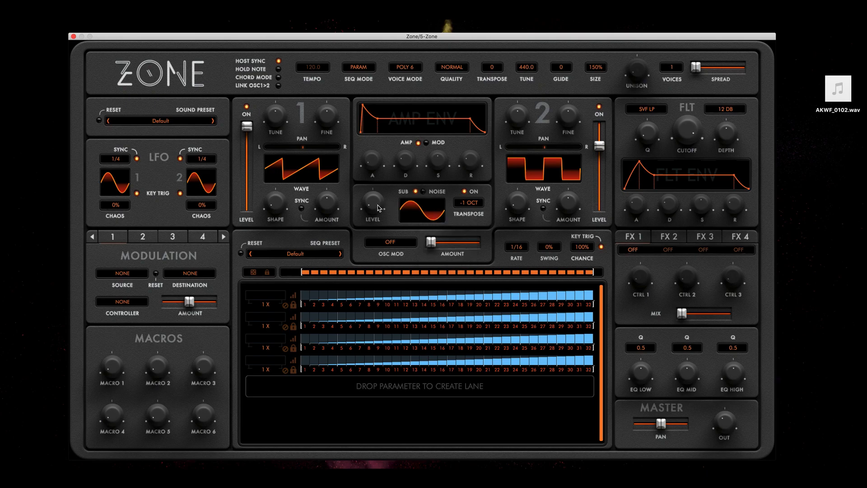
click(378, 209)
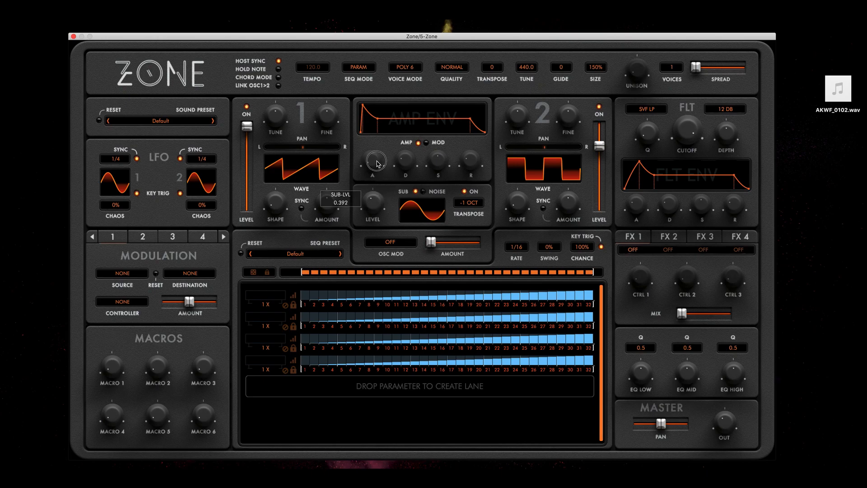
- Switch the sub section to the noise generator, adjust its level and set the noise type to Circuit
drag(372, 122, 373, 120)
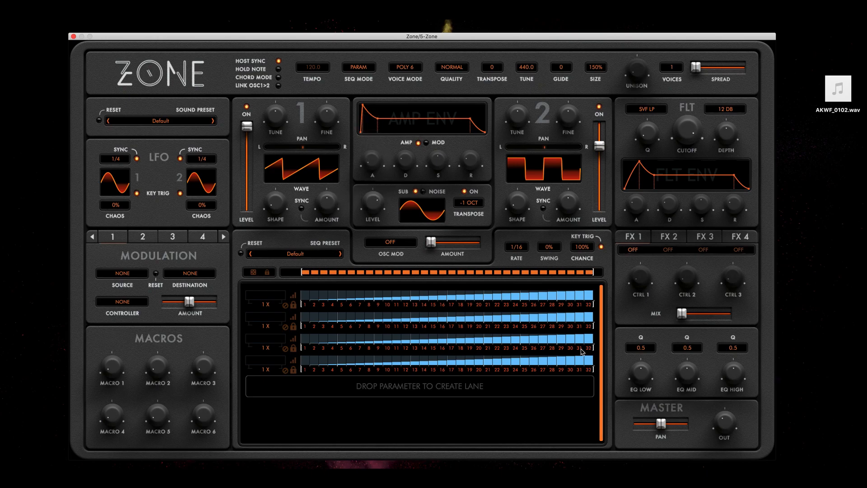
drag(723, 421, 724, 425)
click(424, 193)
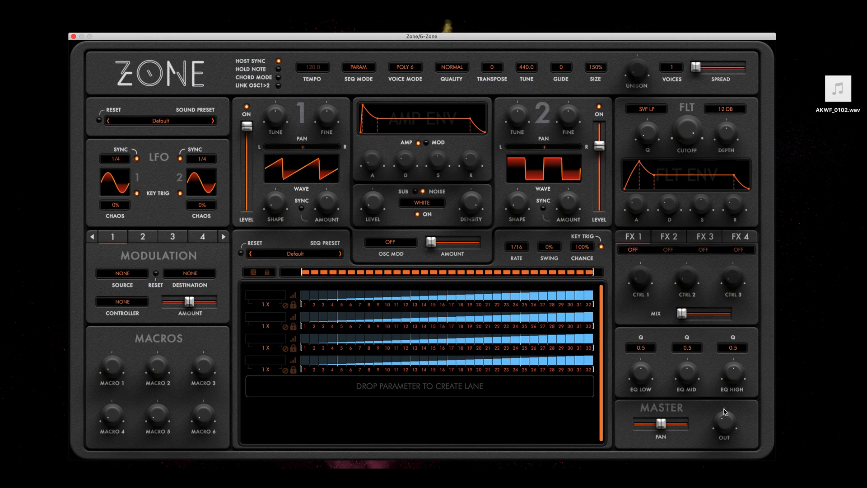
mouse_move(726, 423)
mouse_move(375, 193)
mouse_move(375, 192)
mouse_down()
mouse_move(375, 143)
mouse_move(378, 196)
mouse_up()
drag(420, 205, 424, 285)
click(436, 203)
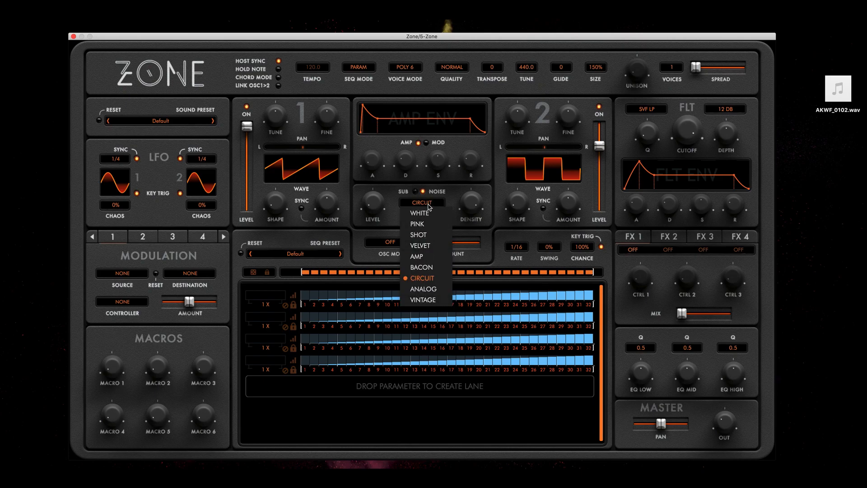
click(455, 190)
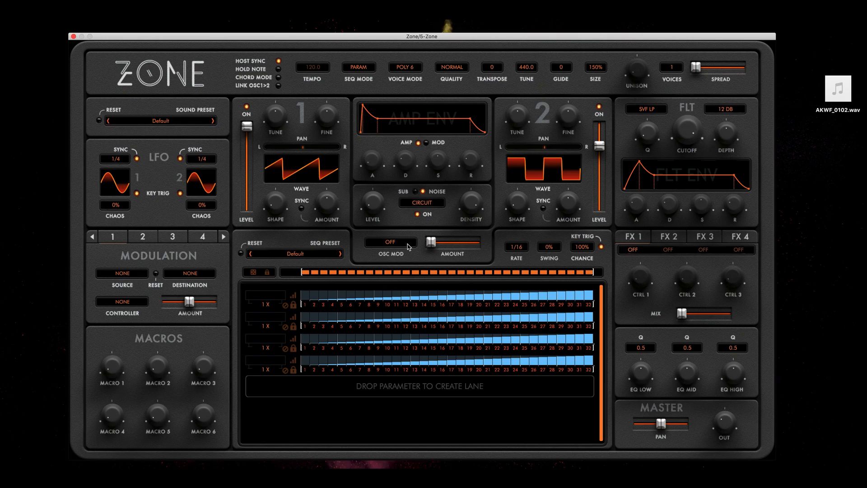
- Set the oscillator modulation to FM, slightly lower both oscillators' levels and try out the modulation amount
click(409, 246)
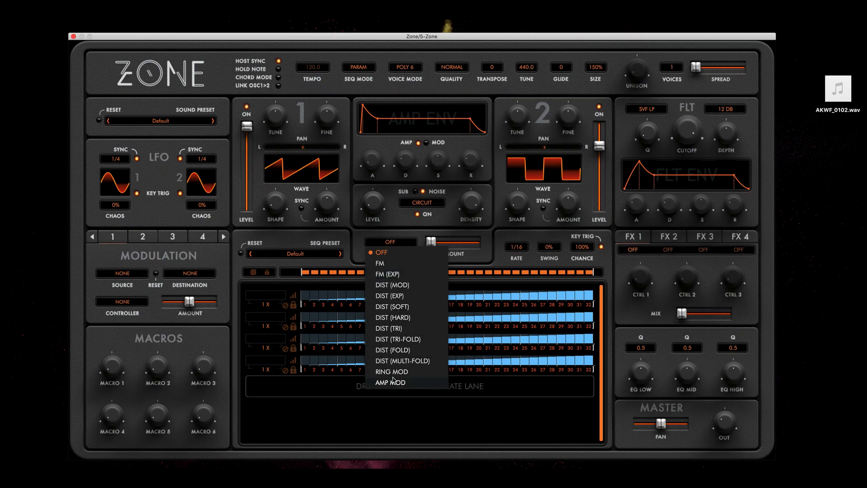
click(388, 264)
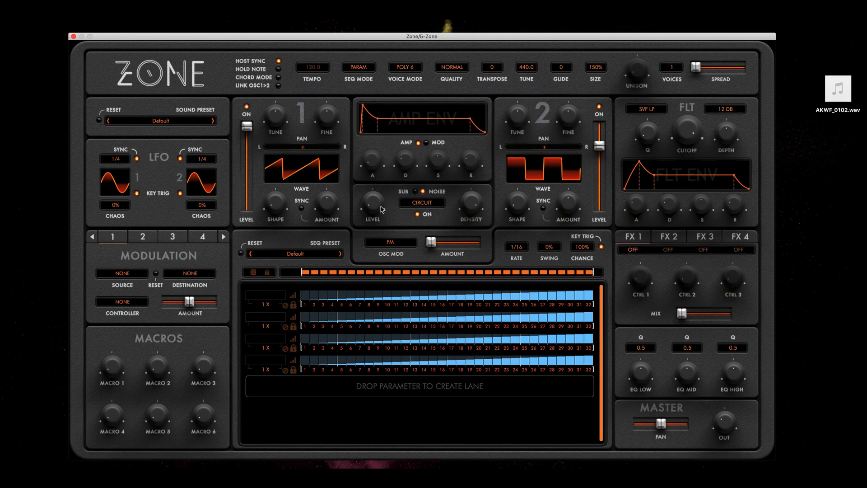
drag(380, 206, 379, 196)
drag(246, 127, 246, 135)
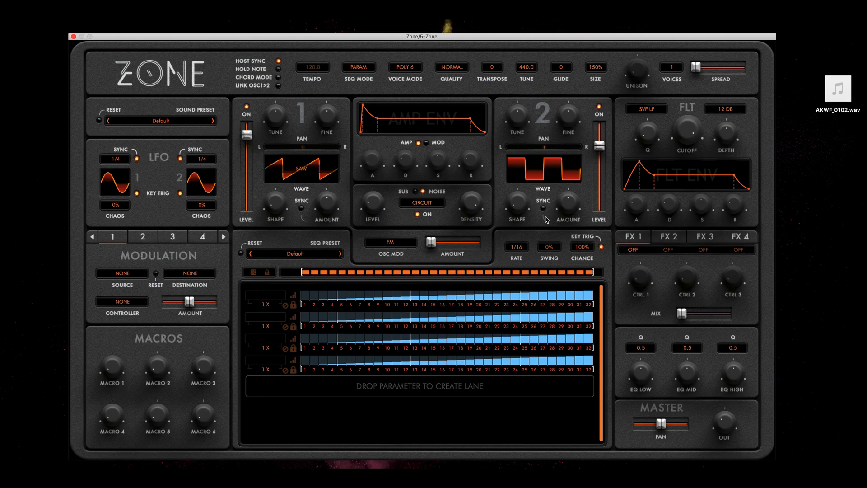
drag(600, 145, 600, 151)
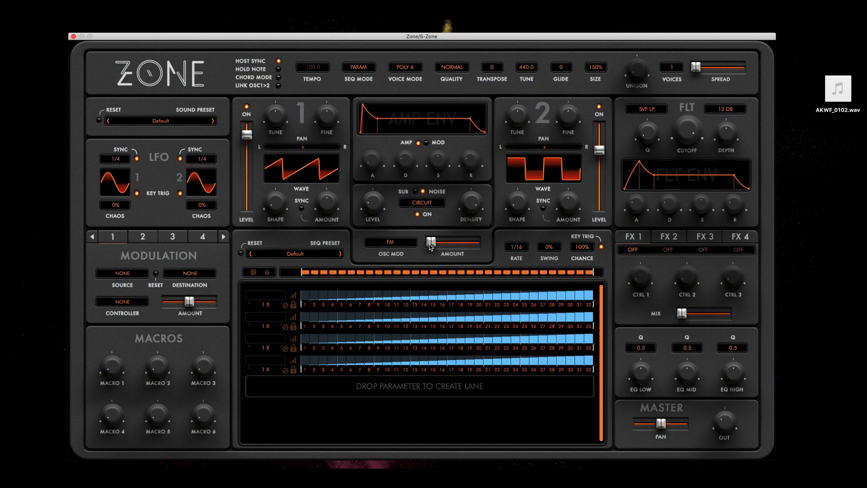
mouse_move(430, 246)
mouse_down()
mouse_move(478, 251)
mouse_move(423, 255)
mouse_up()
- Show the modulation envelope and raise its sustain to about mid level
mouse_move(373, 167)
mouse_down()
mouse_move(374, 154)
mouse_move(379, 178)
mouse_up()
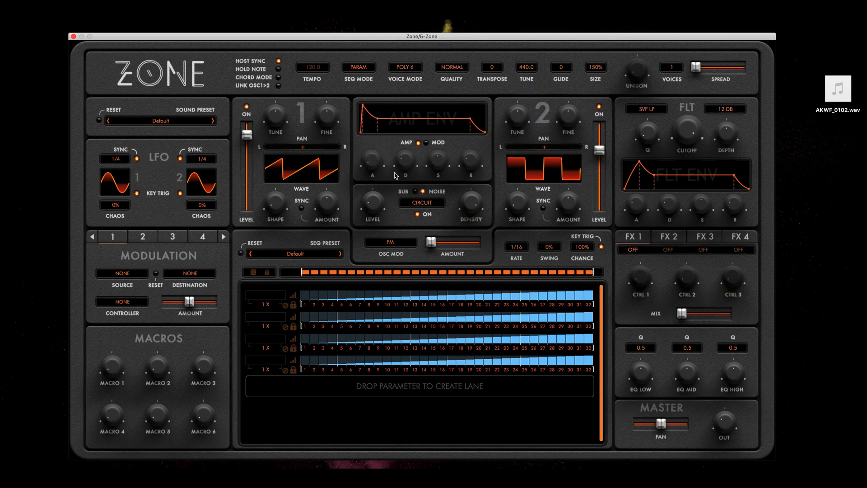
click(427, 143)
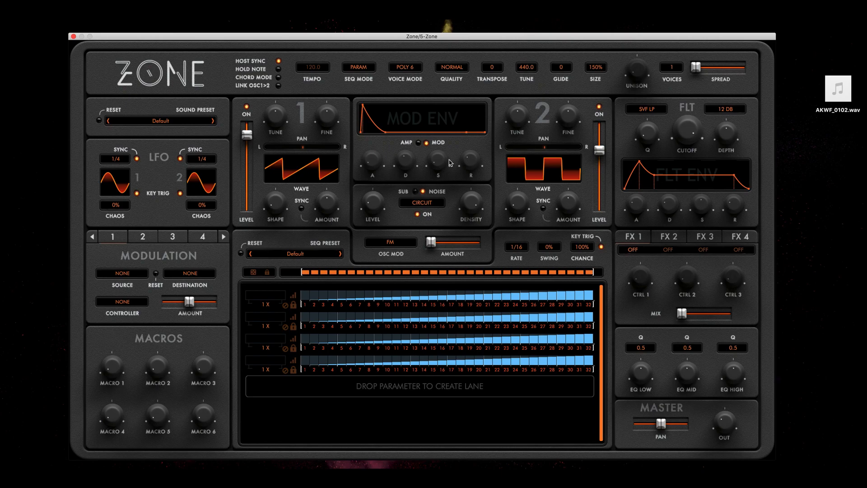
drag(450, 163, 449, 116)
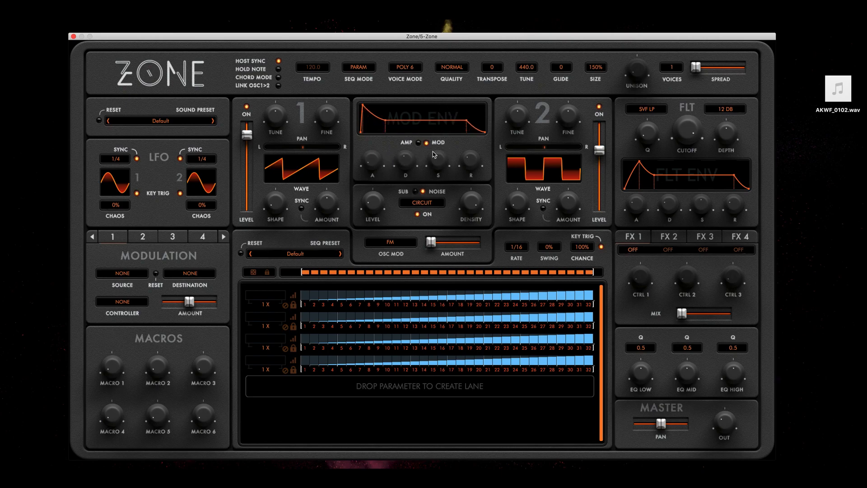
- Return to the amp envelope, set its attack to about 2.242 and lengthen its release
click(417, 144)
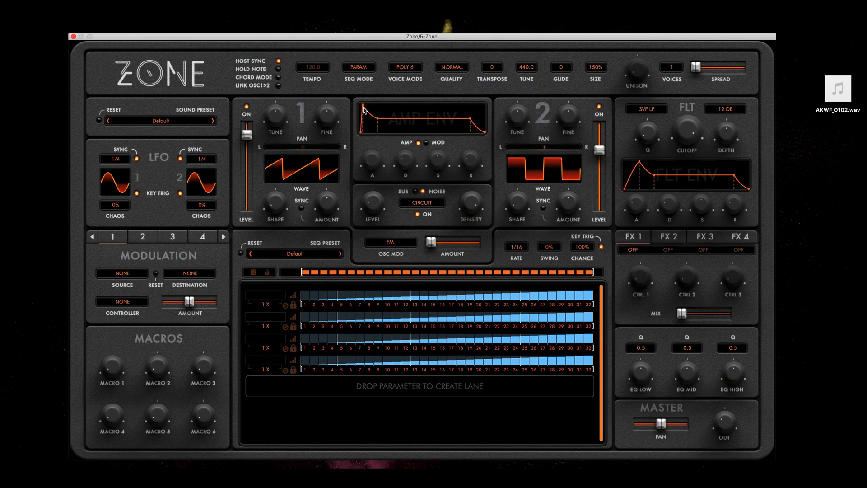
drag(377, 165, 367, 114)
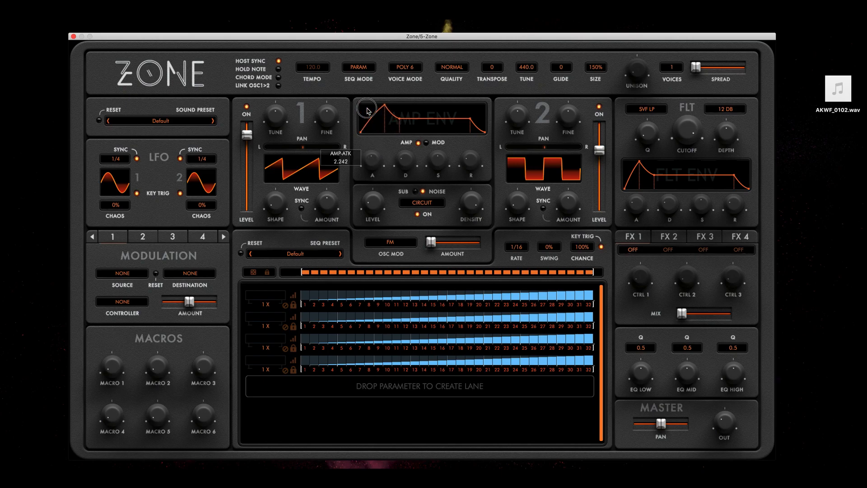
drag(471, 159, 460, 132)
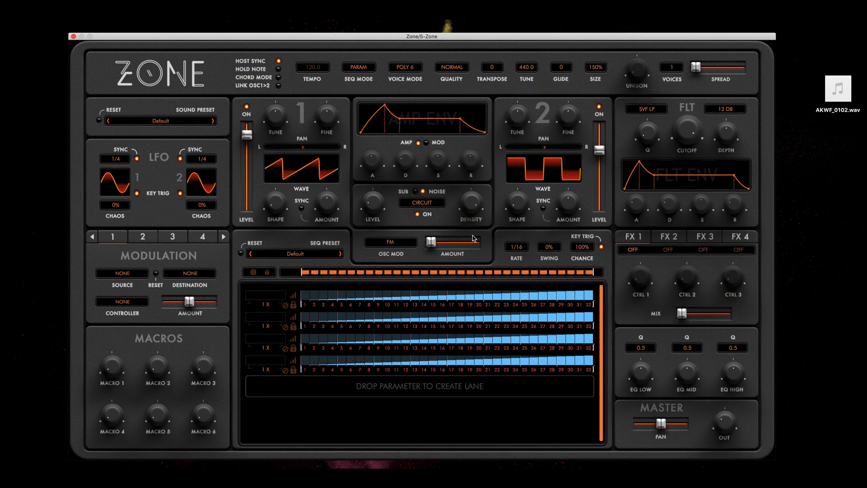
- Unassign AKWF_0102.WAV from the first user wavetable slot of oscillator 1
click(309, 170)
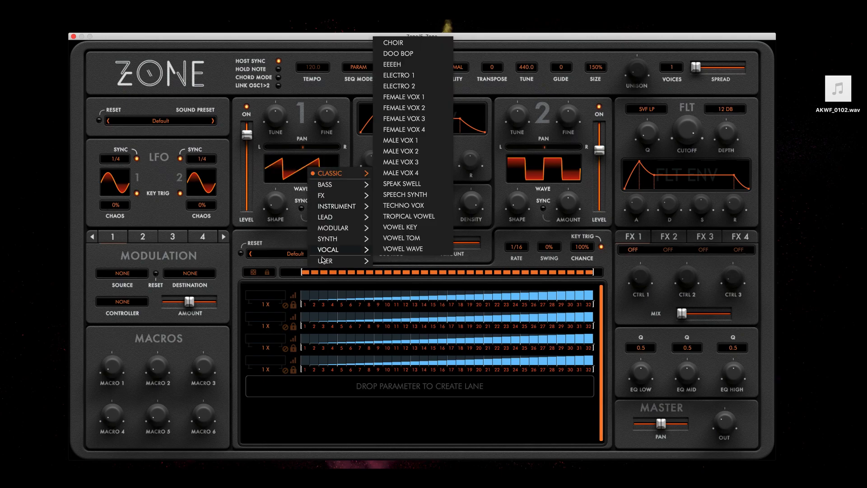
mouse_move(324, 261)
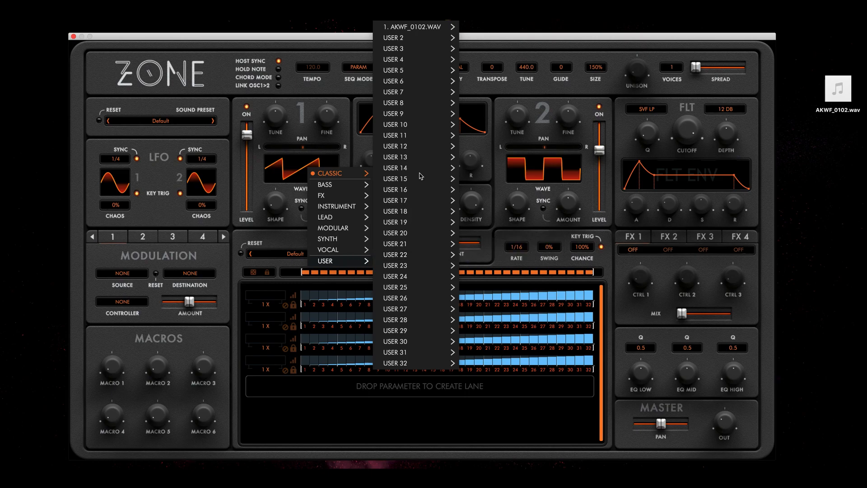
mouse_move(415, 31)
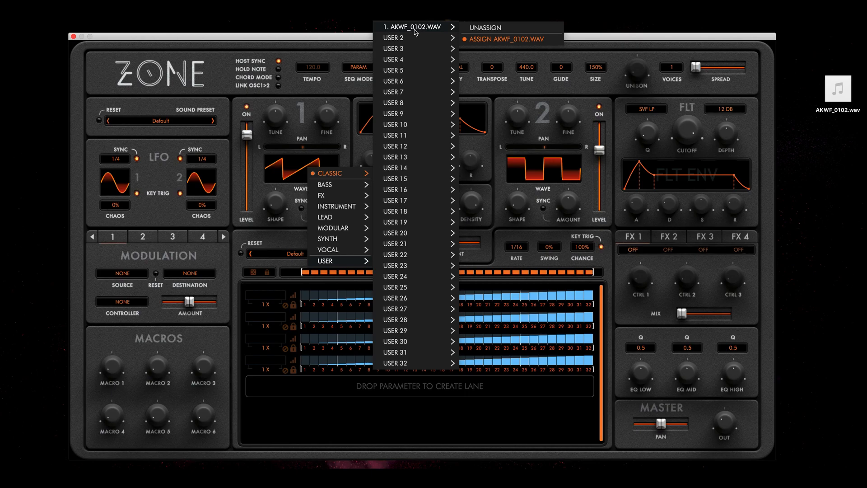
click(483, 29)
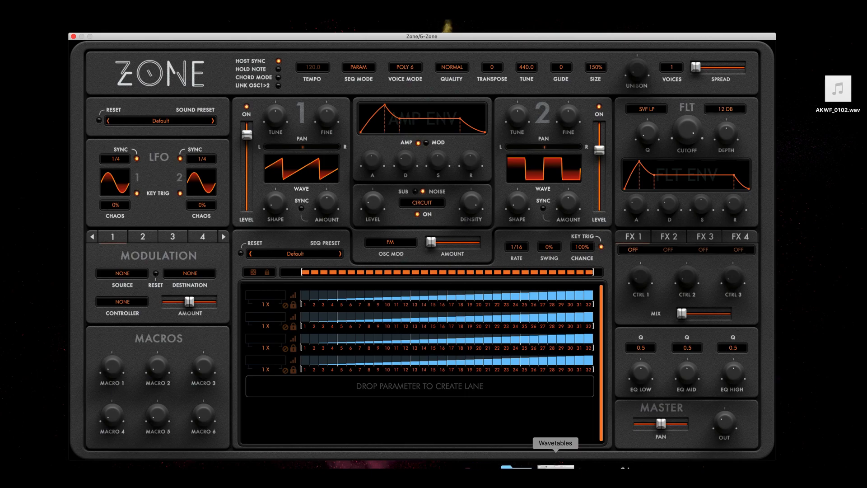
- Switch to the Wavetables folder in Finder, move its window toward the middle of the desktop and inspect the folder path
click(556, 467)
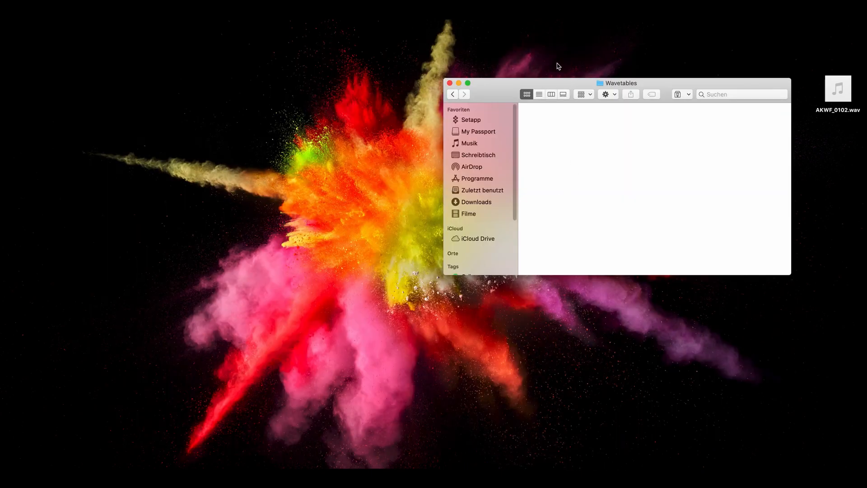
drag(540, 86, 461, 85)
drag(379, 92, 375, 91)
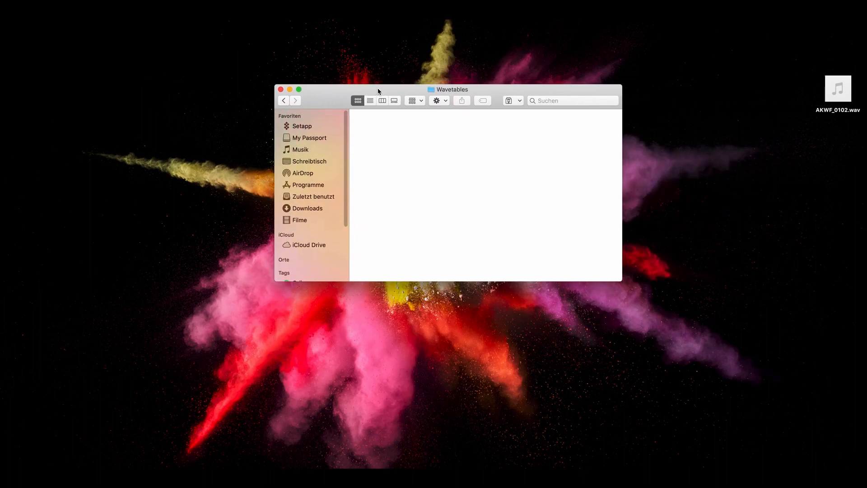
right_click(459, 93)
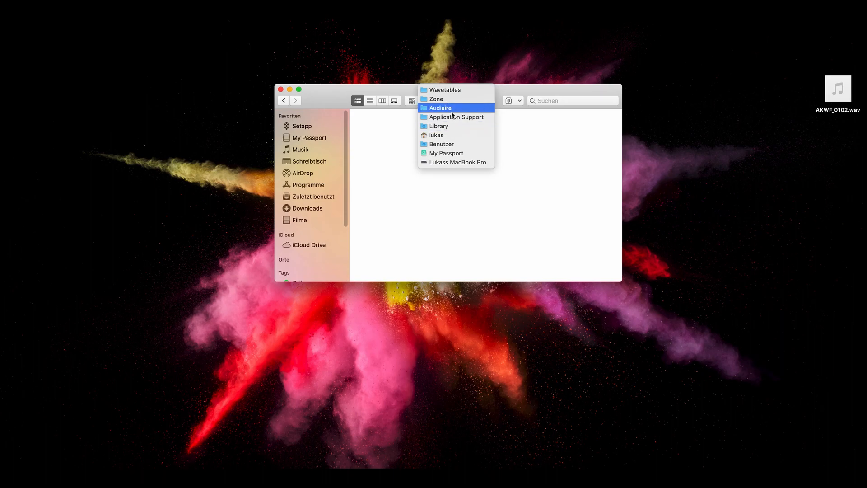
click(532, 141)
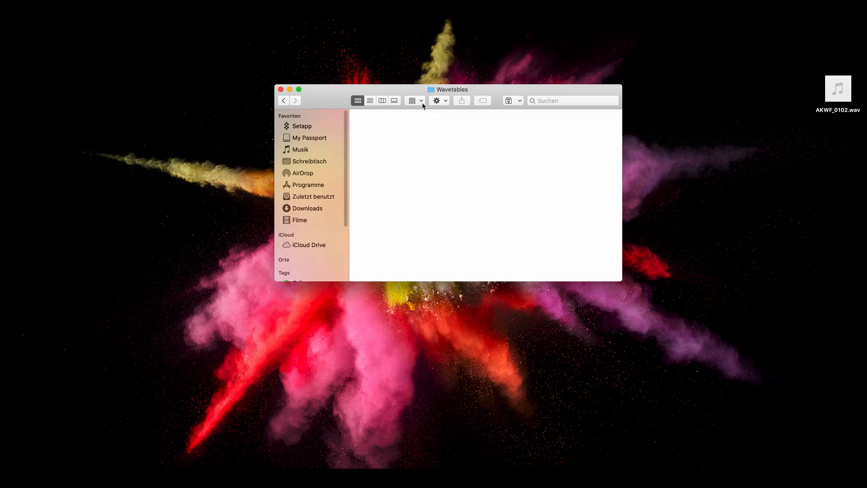
- Go up to the Zone folder, reopen Wavetables and move AKWF_0102.wav from the desktop into it
right_click(446, 91)
click(447, 99)
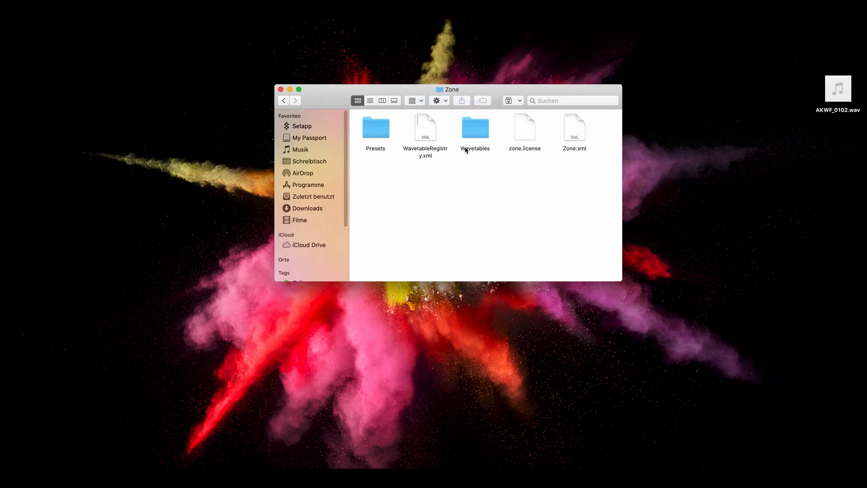
double_click(475, 134)
drag(844, 94, 420, 161)
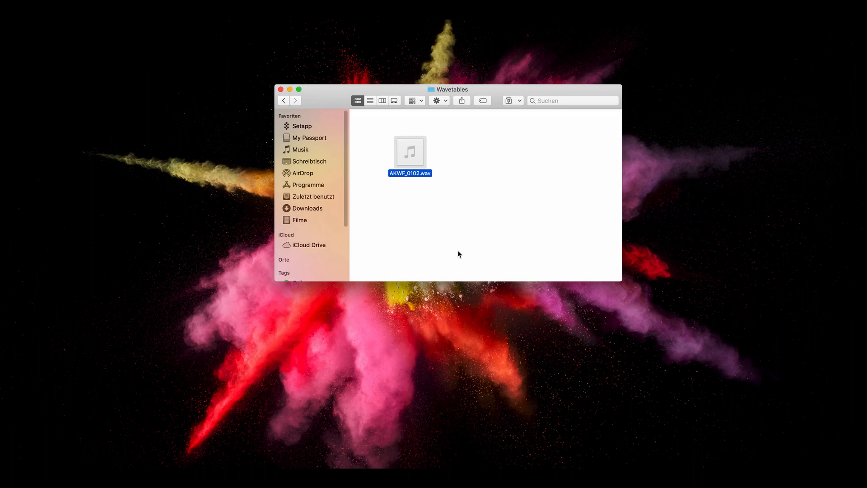
- Restore the Unbenannt project to get back to Zone, minimise the host window and shift the synth window slightly
mouse_move(560, 470)
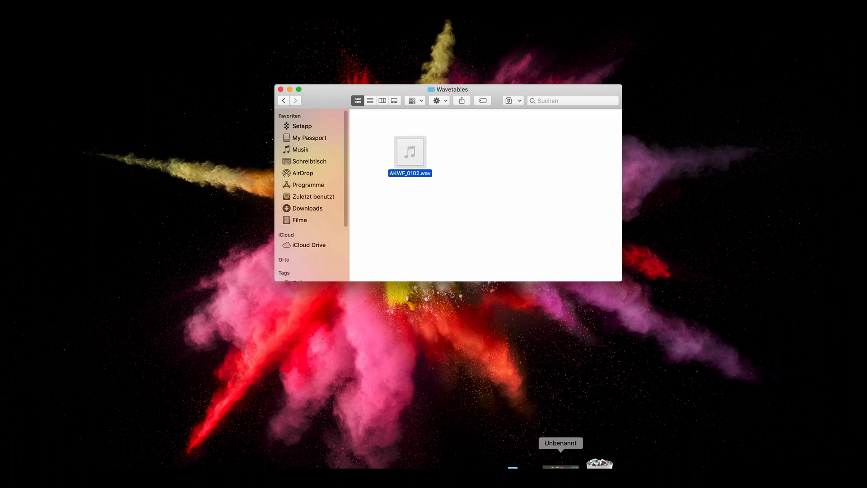
click(560, 466)
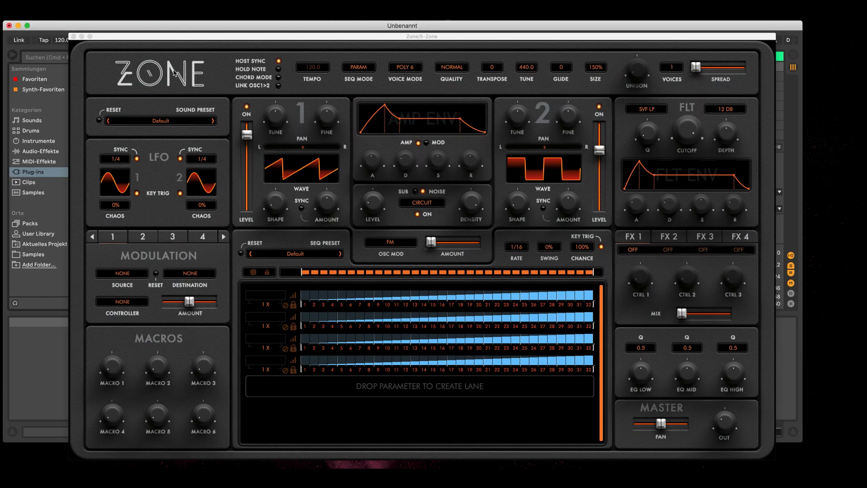
click(18, 26)
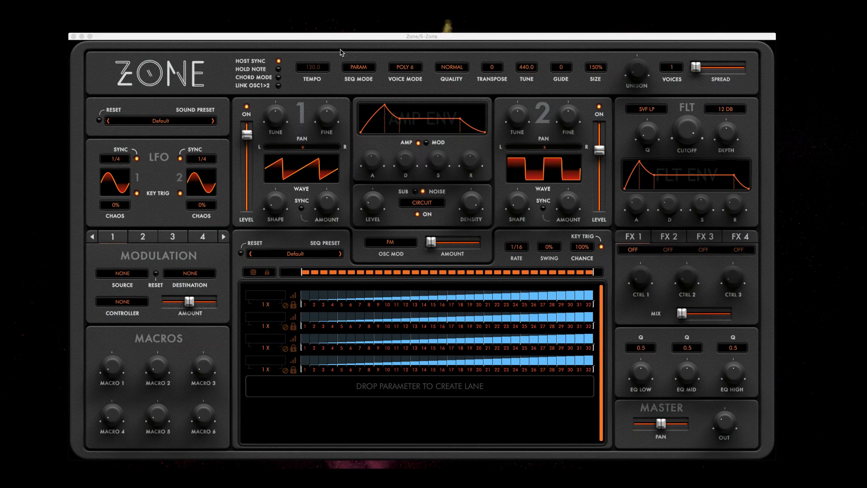
drag(348, 41, 357, 36)
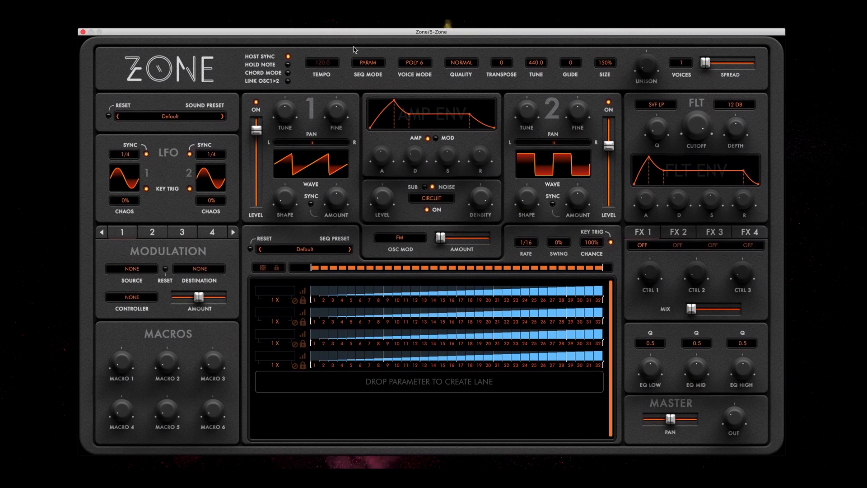
- Assign AKWF_0102.WAV to the User 1 wavetable slot through oscillator 1's wave display
click(319, 165)
mouse_move(353, 259)
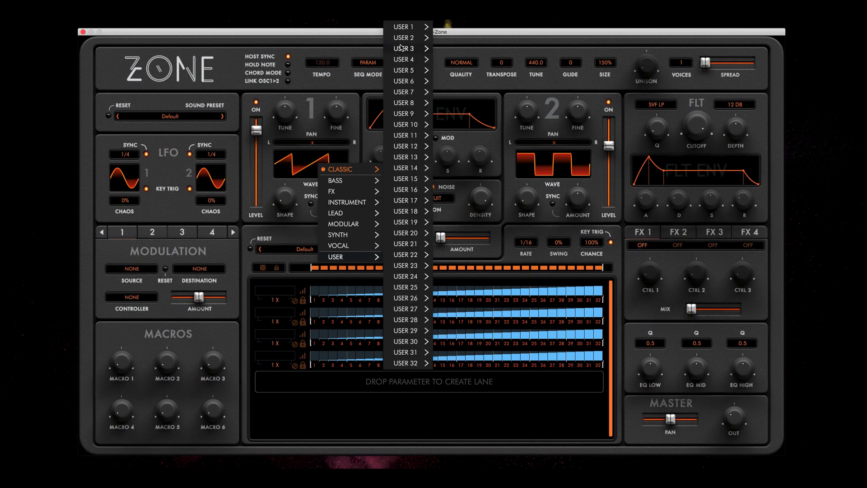
mouse_move(410, 28)
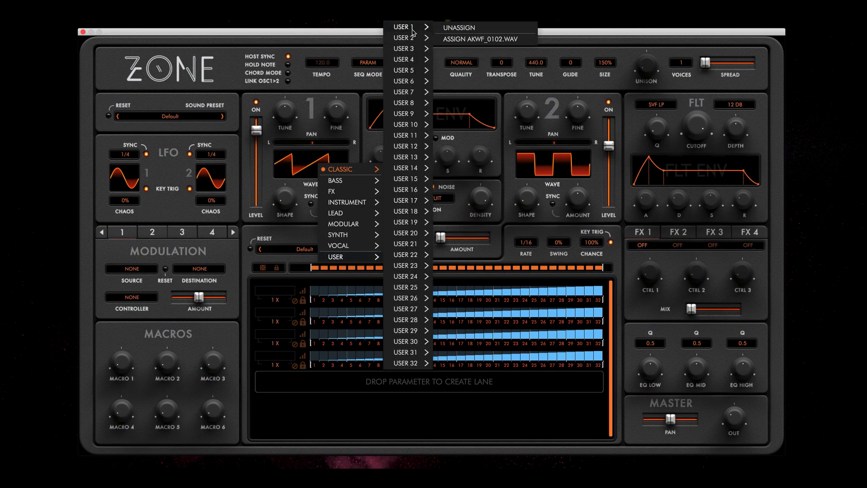
click(461, 39)
- Load the user wavetable AKWF_0102.WAV into oscillator 1
click(318, 166)
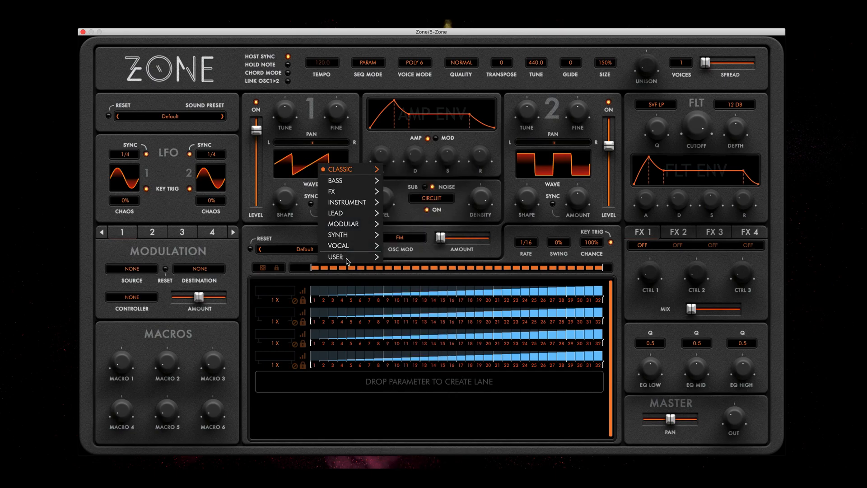
mouse_move(347, 261)
click(408, 32)
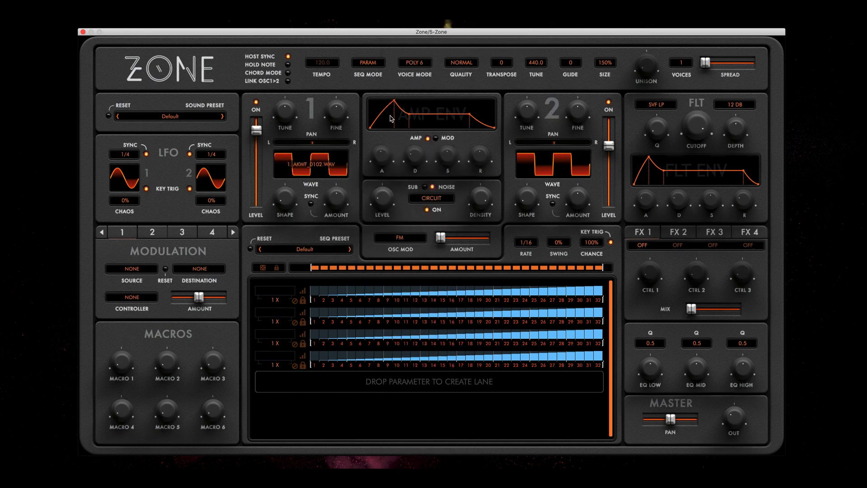